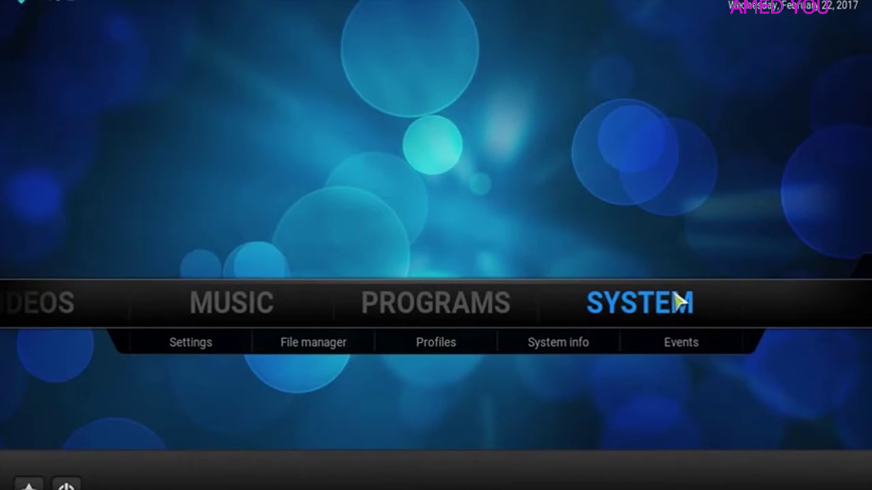
Check the mad dog tv source in the file manager.
click(313, 347)
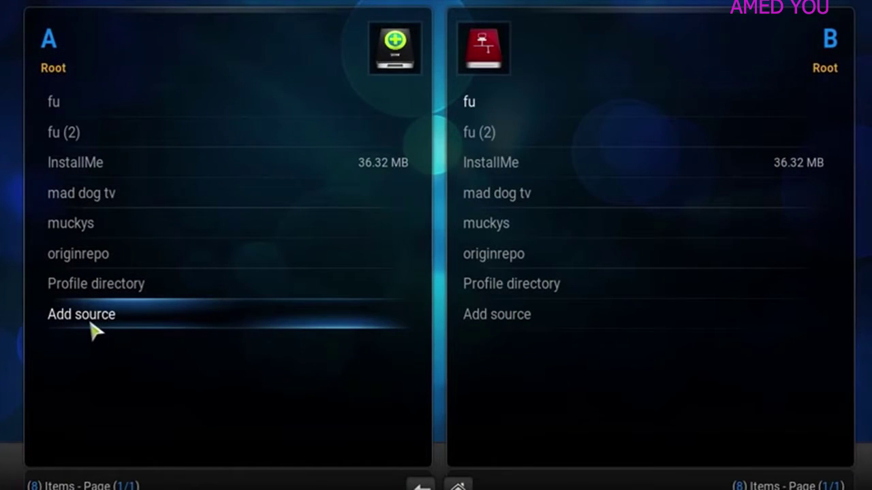
click(95, 201)
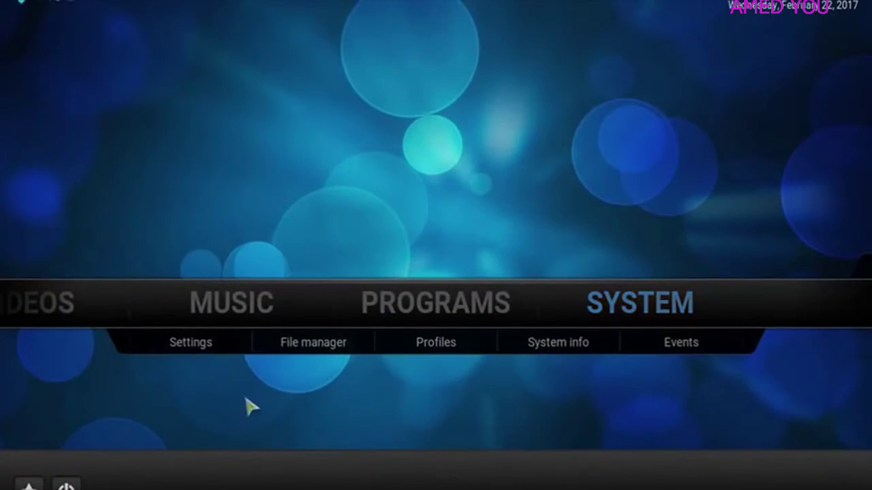
Install repository.mdiptv.1.0.zip from the Repo folder of the mad dog tv source.
click(189, 350)
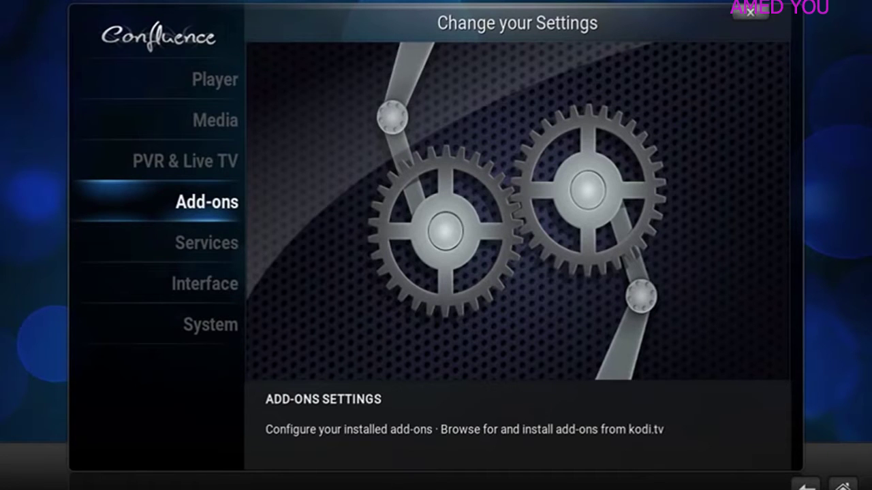
click(209, 208)
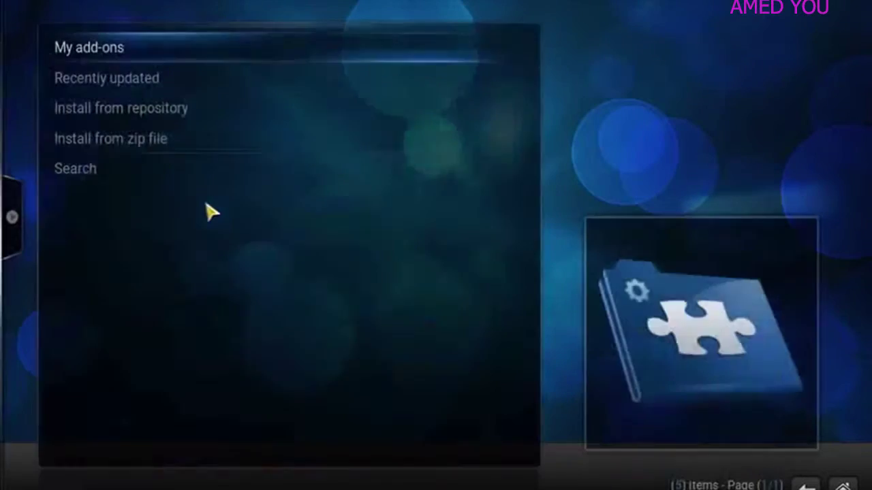
click(164, 140)
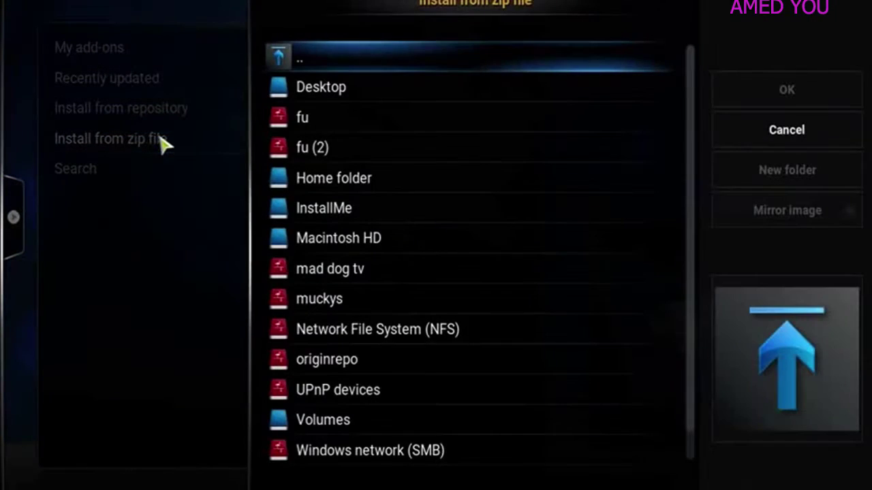
click(333, 273)
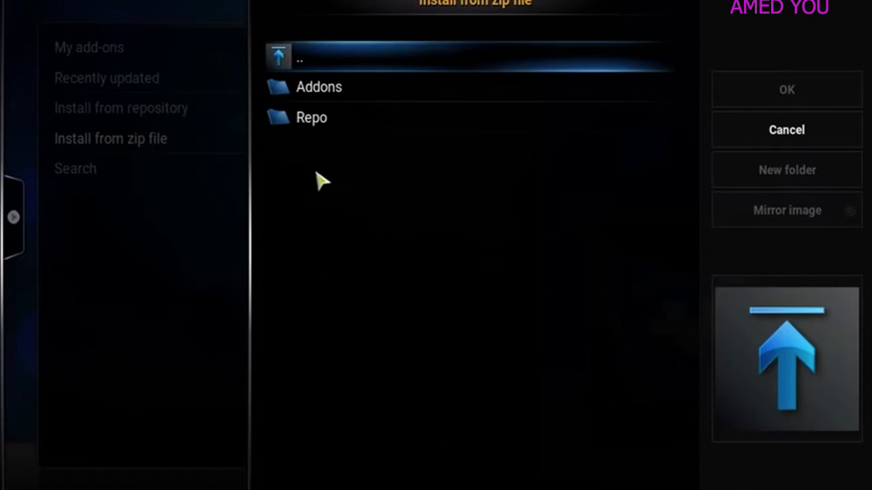
click(320, 133)
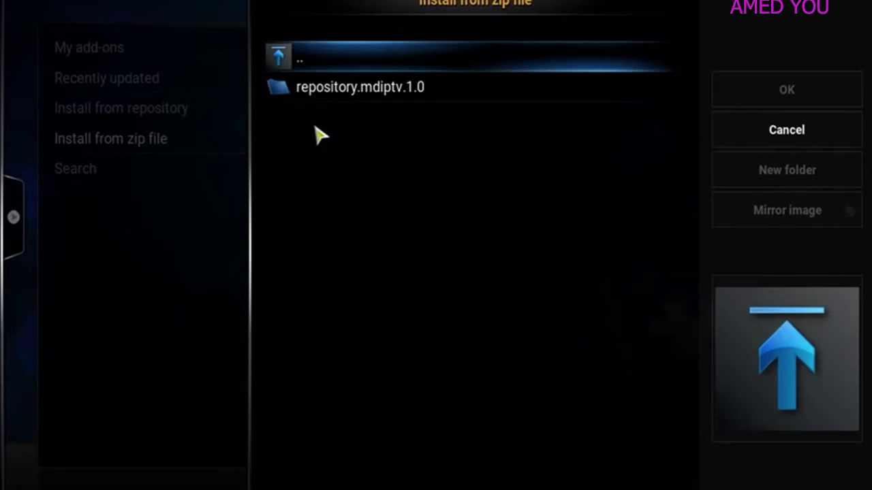
click(340, 93)
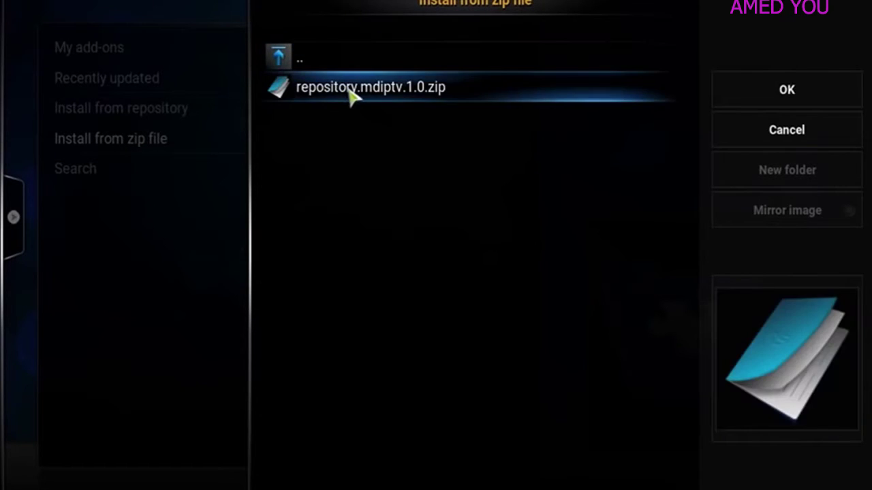
click(352, 93)
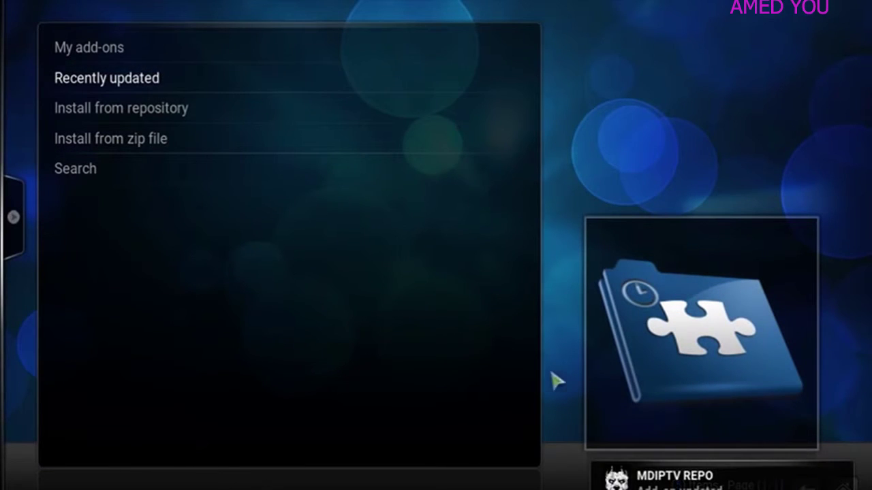
Open the video add-ons category of MDIPTV REPO for installing from repository.
click(146, 108)
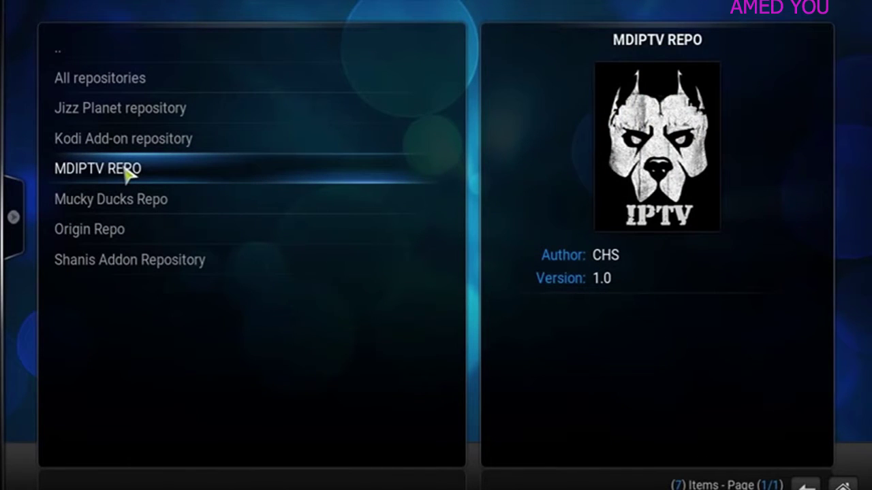
click(123, 170)
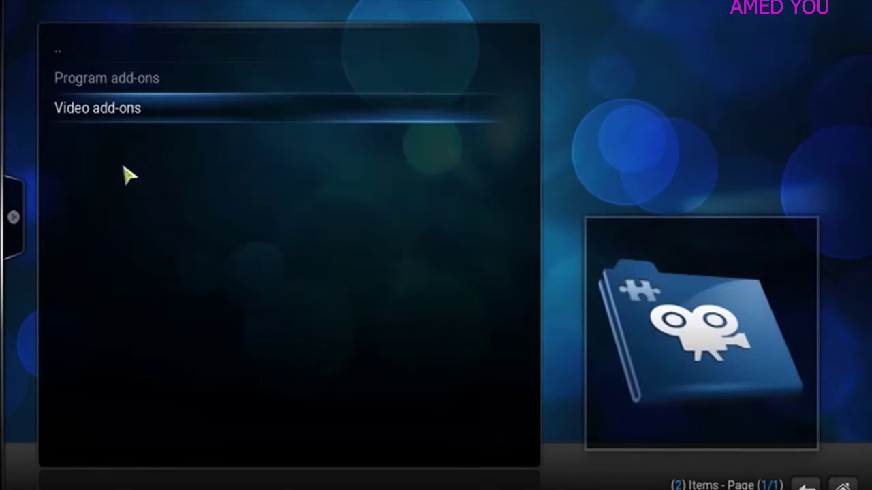
click(113, 116)
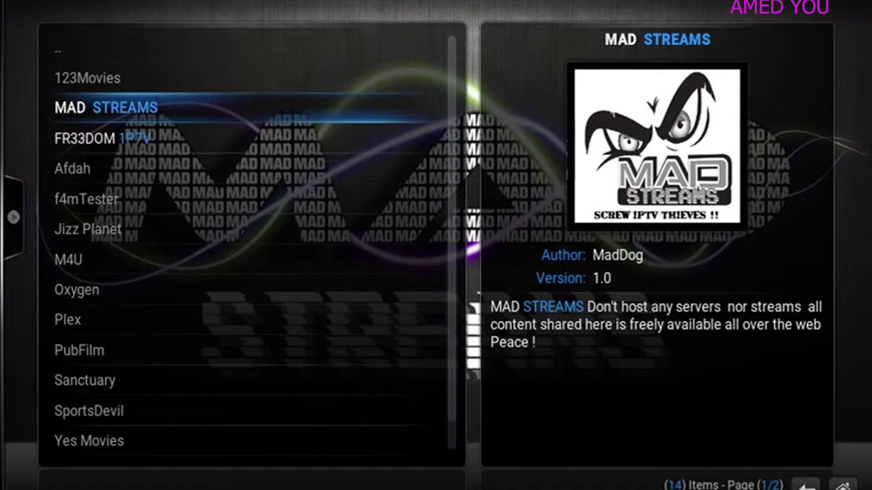
Launch the MAD STREAMS video add-on and open its TOP 3 SERVERS section.
click(114, 118)
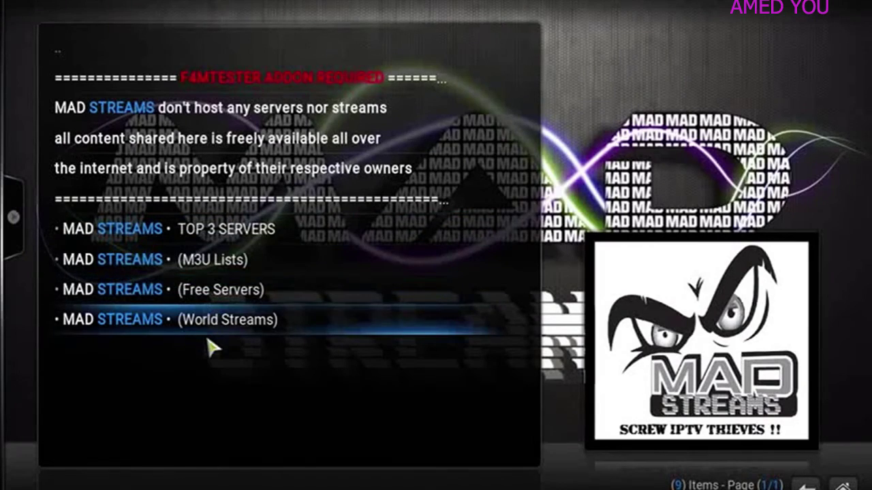
click(239, 233)
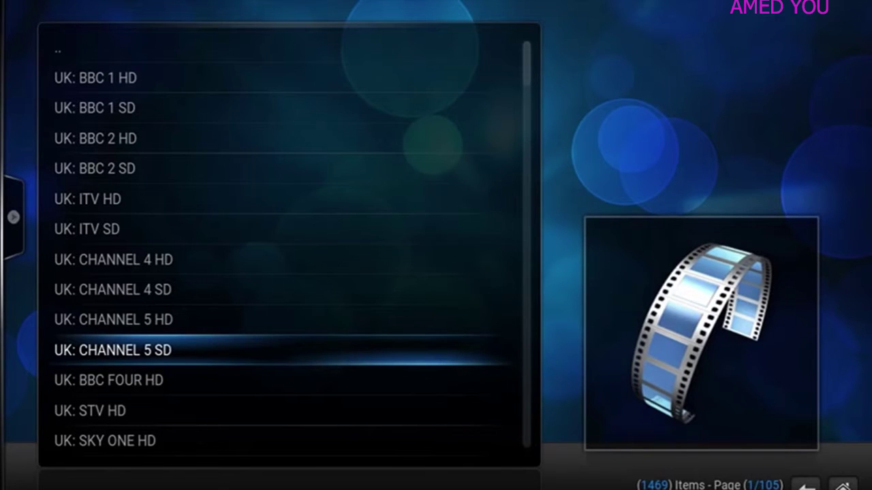
Play the USA/CA: OWN HD channel from the channel list and stop it.
scroll(188, 361, down, 20)
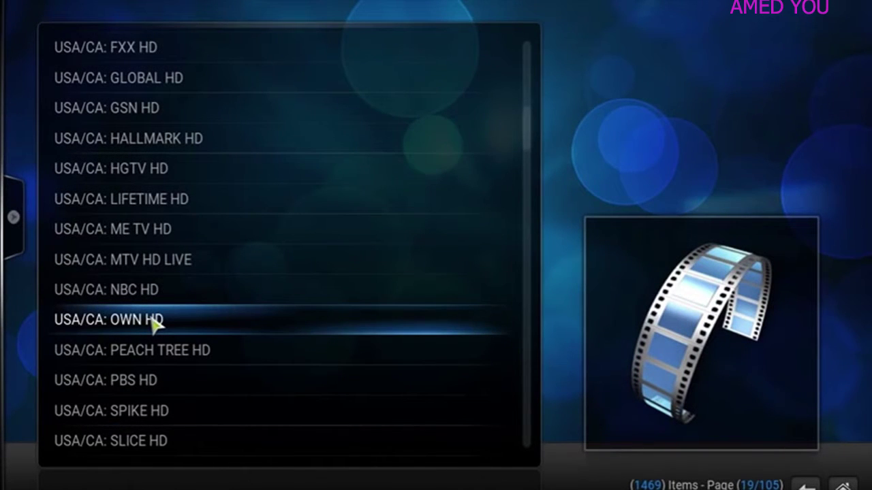
click(153, 323)
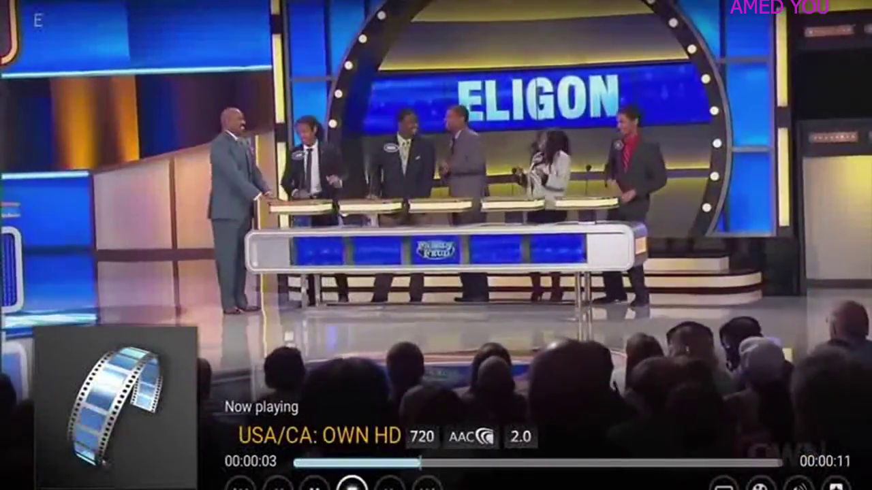
key(Return)
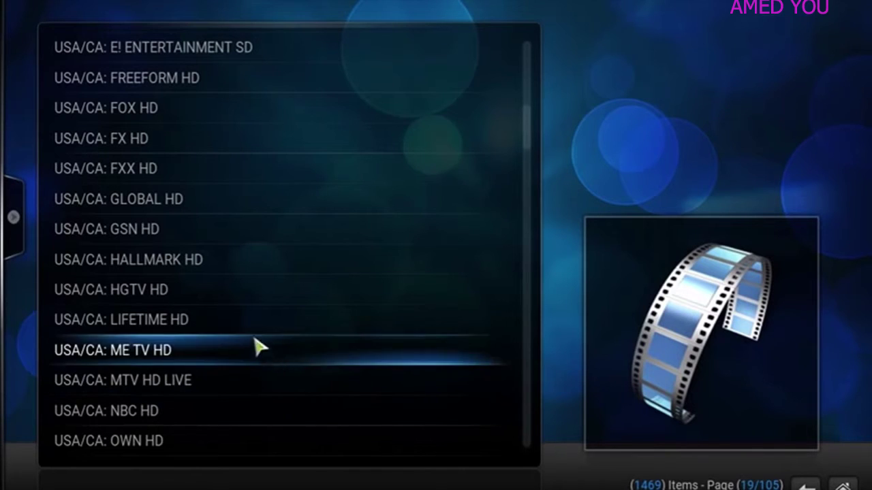
Try the USA/CA: FX HD channel from the channel list.
scroll(247, 329, up, 7)
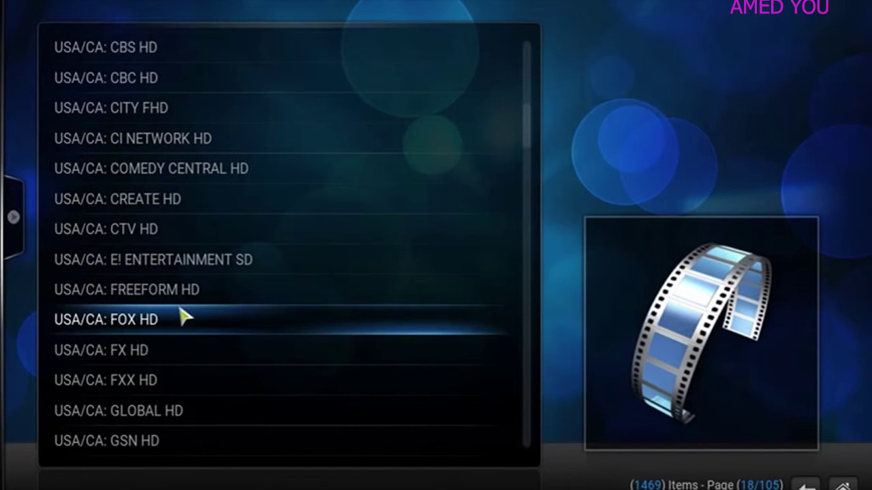
click(145, 350)
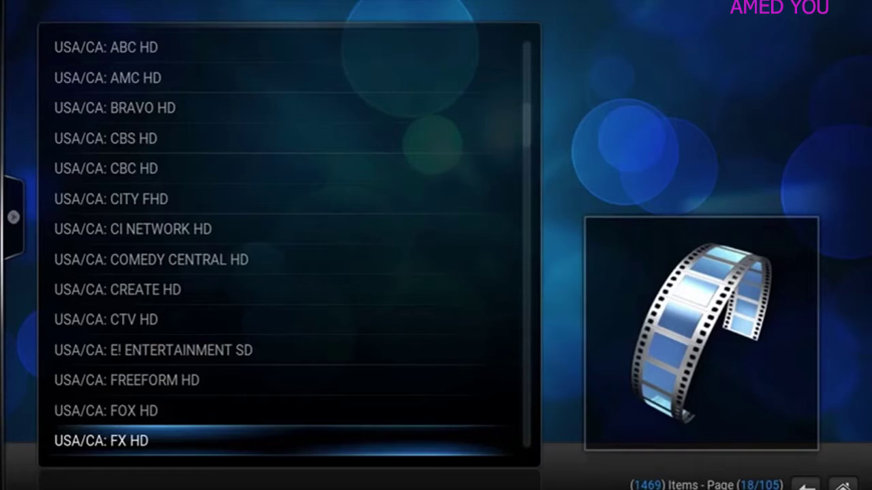
Find the USA/CA: HBO HD channel, play it and stop the playback.
scroll(143, 384, down, 4)
scroll(144, 386, down, 5)
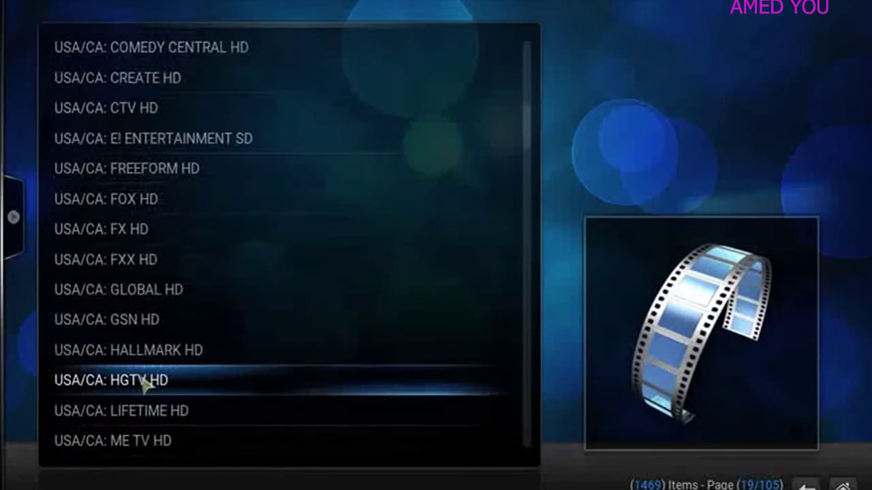
scroll(143, 385, down, 20)
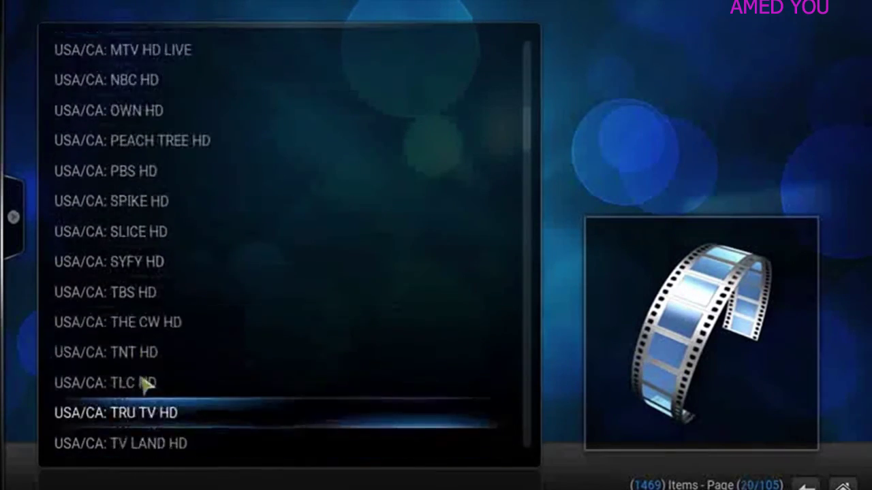
scroll(144, 383, down, 9)
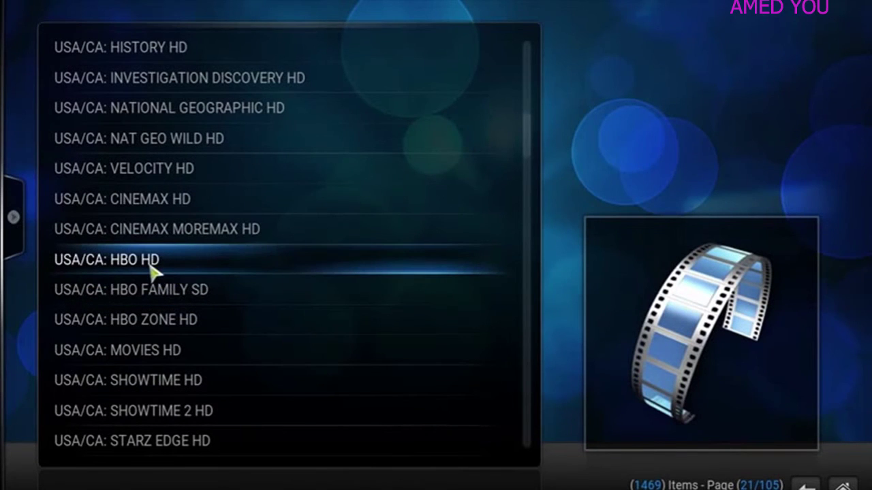
scroll(145, 354, down, 3)
scroll(145, 355, down, 1)
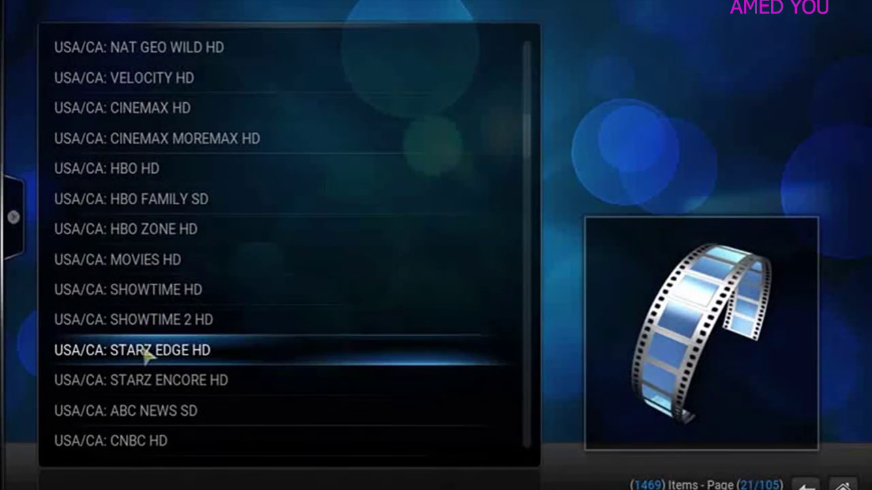
click(154, 174)
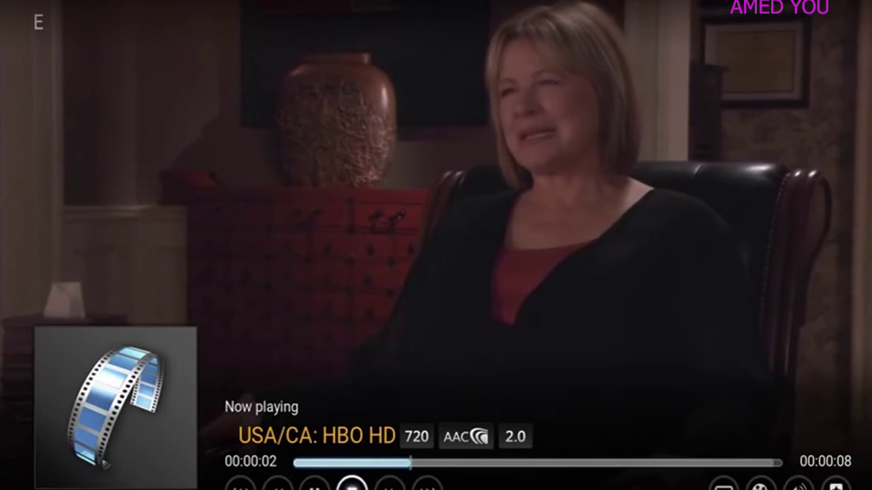
click(350, 485)
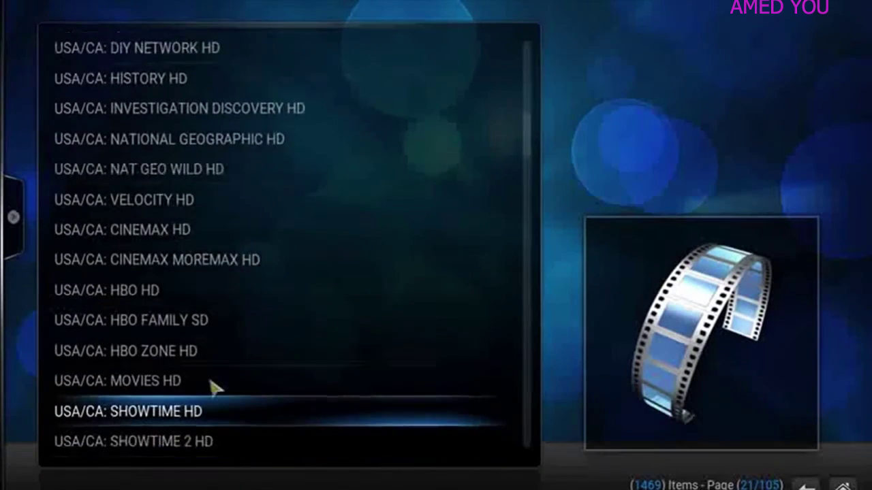
Play the USA/CA: SHOWTIME HD channel and stop it.
scroll(211, 387, down, 3)
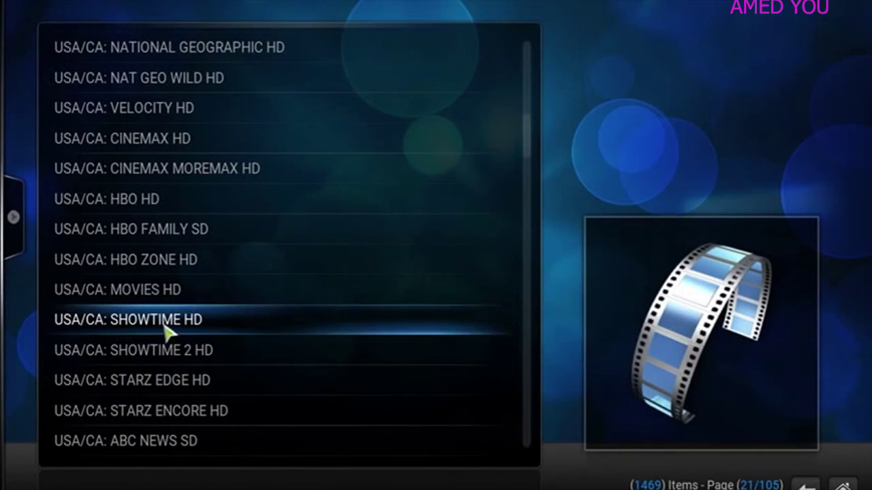
click(161, 327)
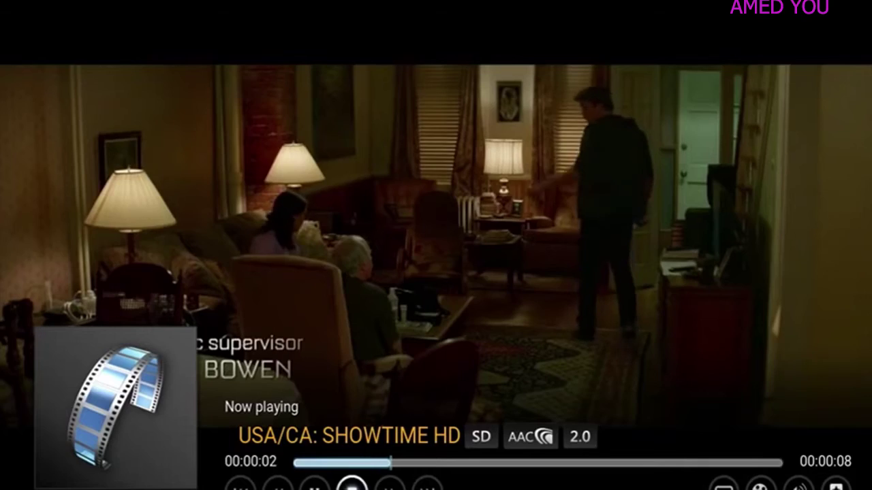
key(x)
Play the USA/CA: FOX NEWS HD channel and return to the channel list.
scroll(249, 385, down, 5)
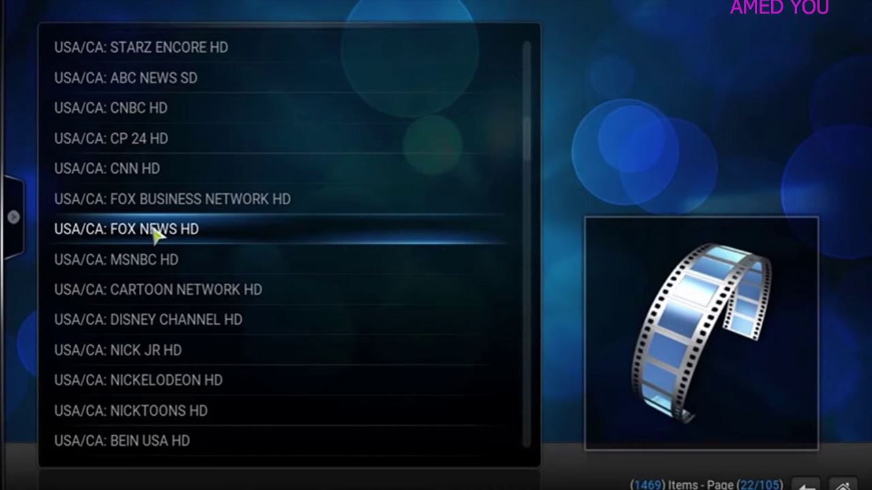
click(155, 234)
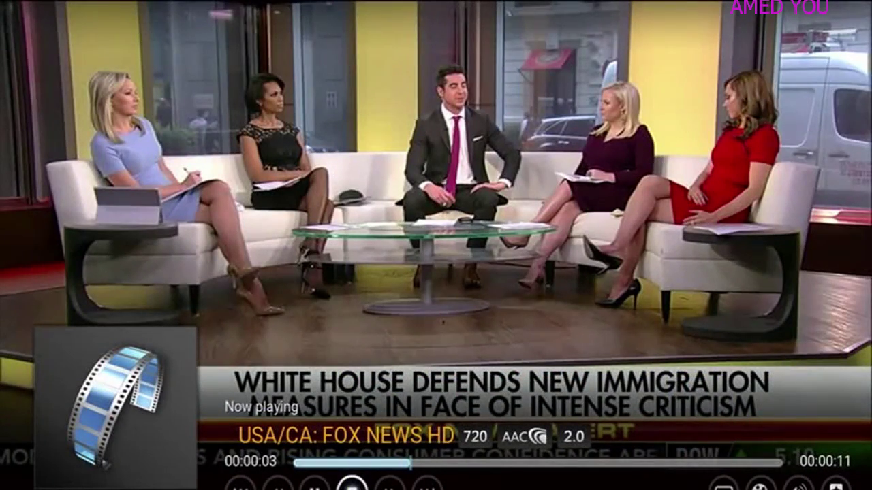
key(Escape)
Look through the rest of the USA/CA channels and the international channels that follow in the list.
scroll(243, 399, down, 10)
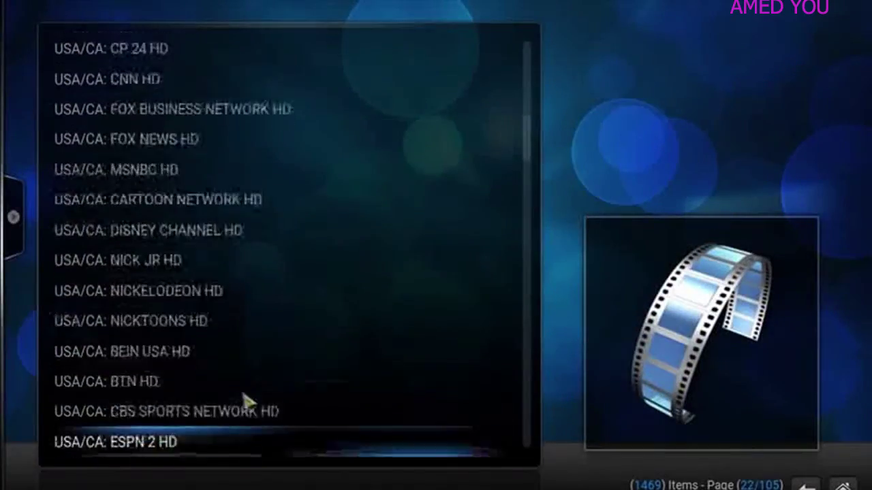
scroll(247, 402, down, 8)
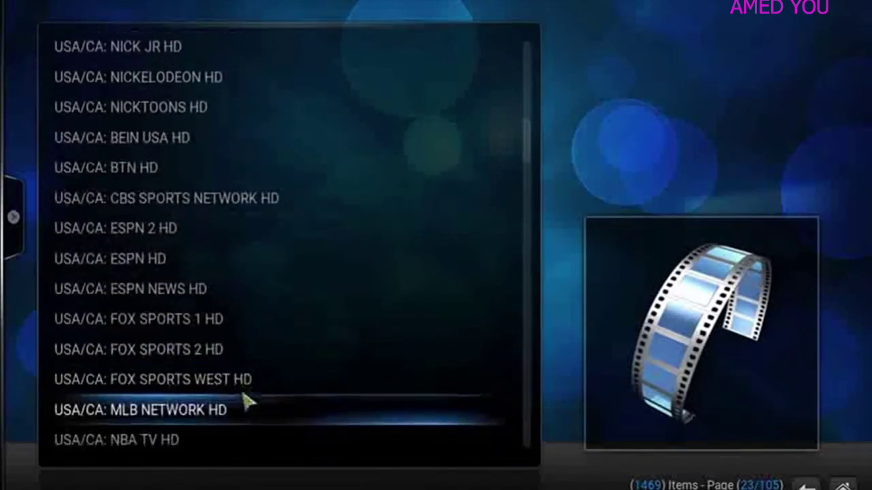
scroll(247, 402, down, 16)
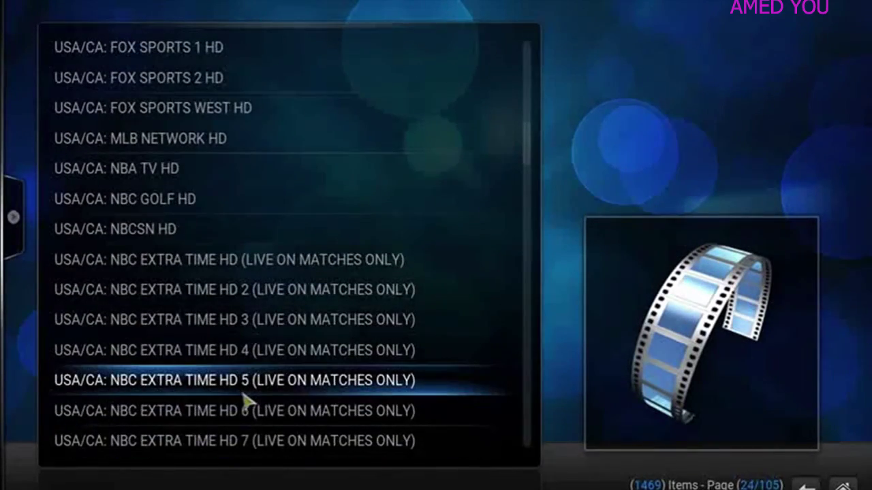
scroll(247, 403, down, 20)
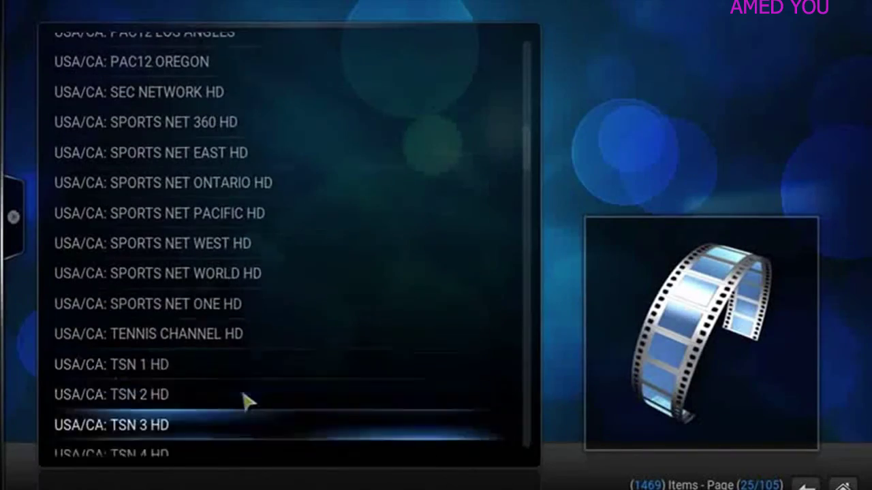
scroll(246, 402, down, 20)
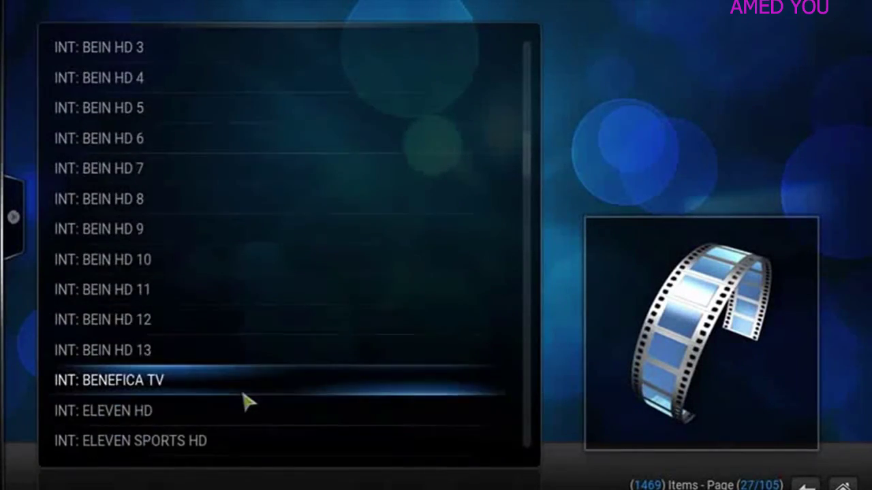
scroll(246, 403, down, 20)
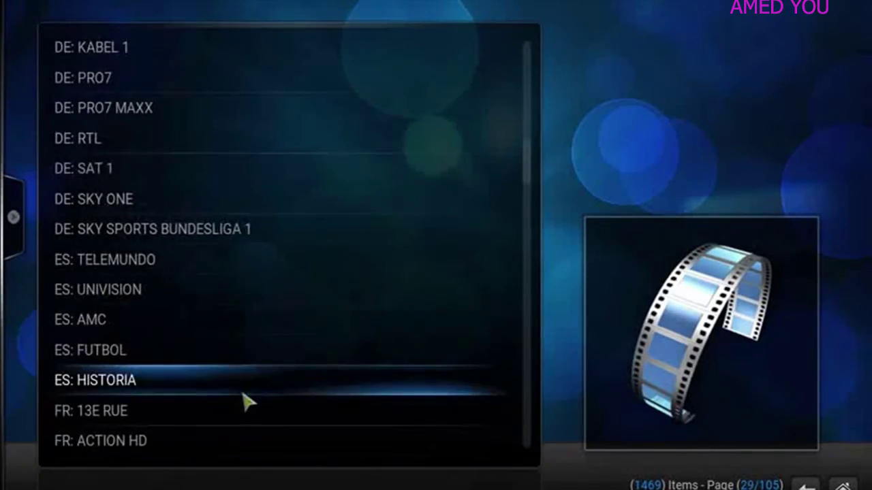
Look through the international channels, the 24/7 series and the live NBA, NHL, events and football entries.
scroll(247, 403, down, 20)
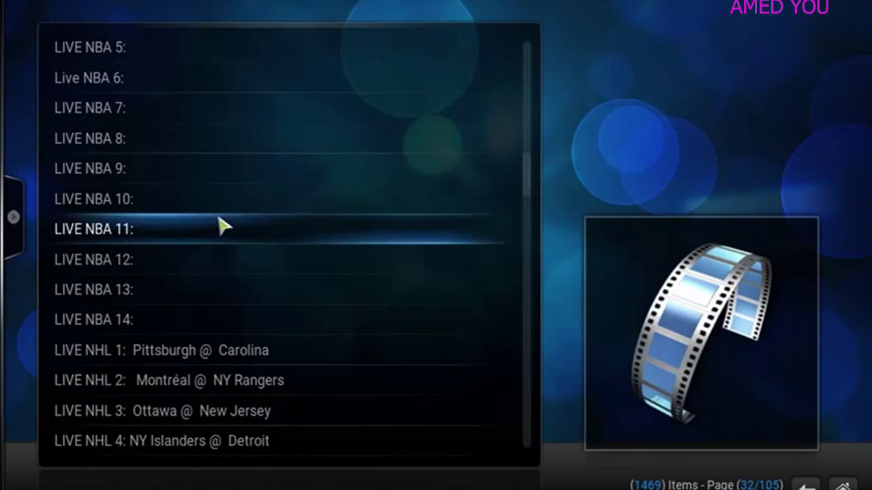
scroll(218, 224, up, 11)
scroll(218, 224, down, 3)
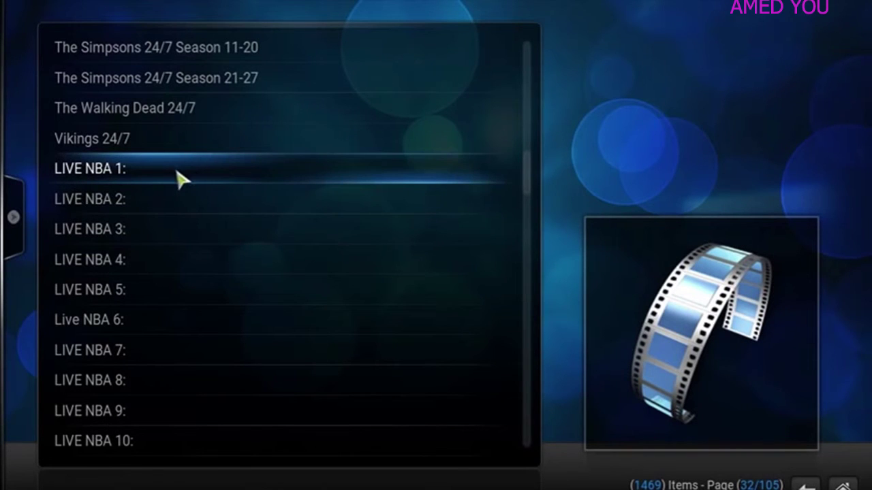
scroll(166, 264, down, 3)
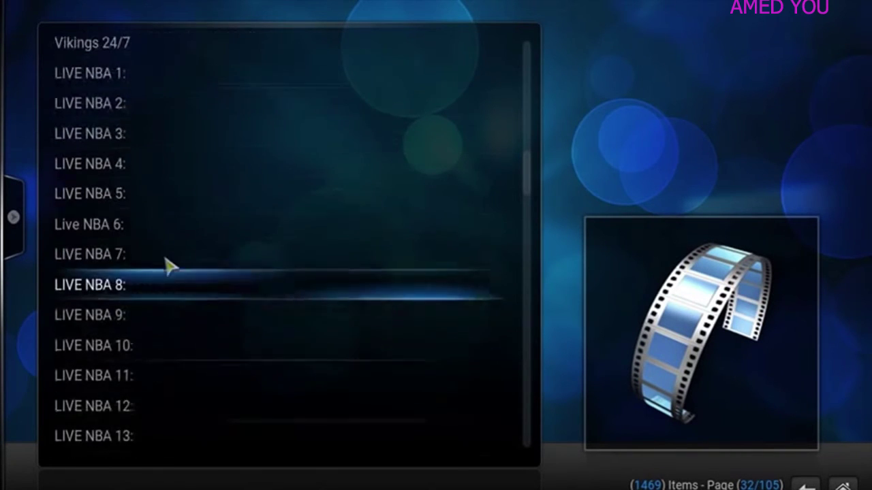
scroll(167, 264, up, 5)
scroll(171, 253, down, 20)
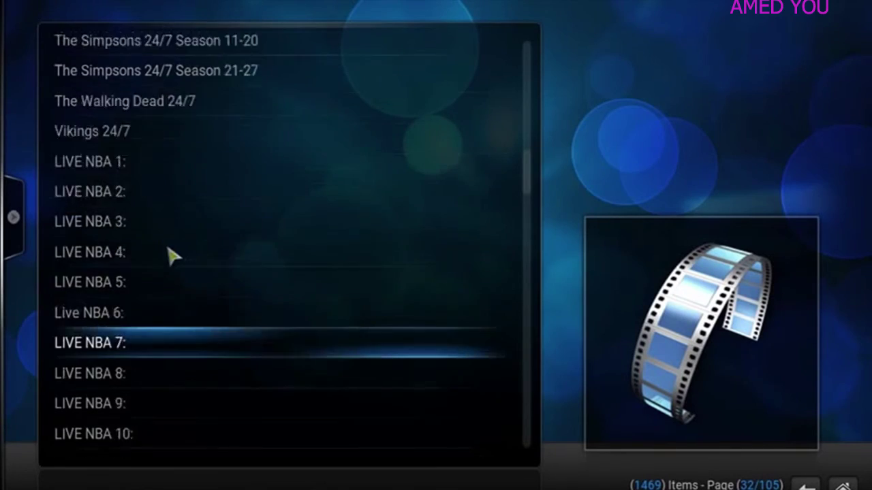
scroll(172, 255, down, 20)
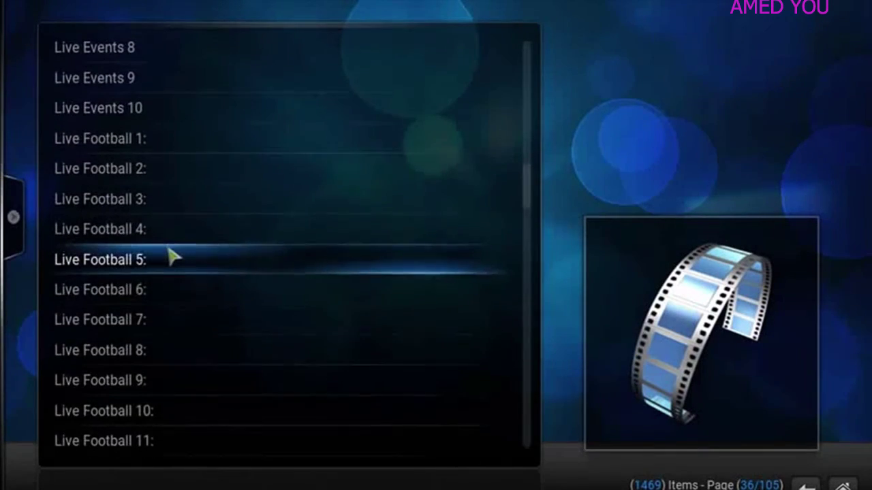
Find Avengers Age of Ultron among the movies after the live football entries, play it and stop the playback.
scroll(172, 257, down, 4)
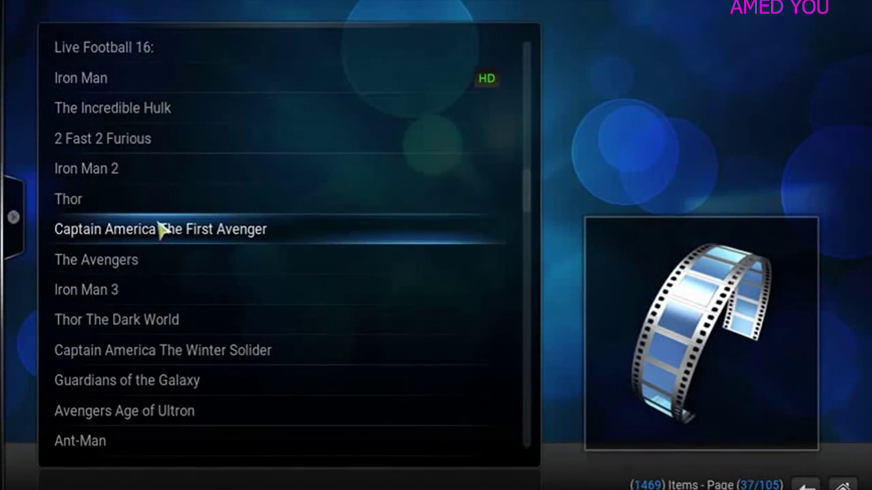
click(101, 417)
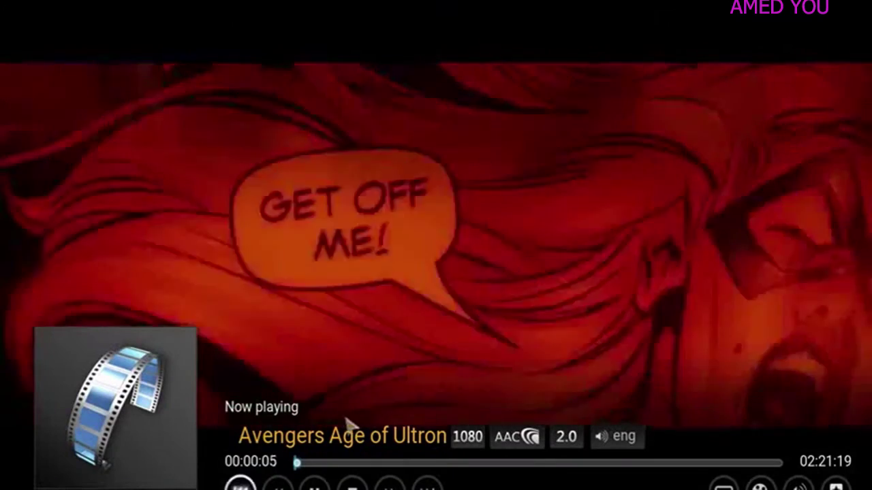
click(352, 485)
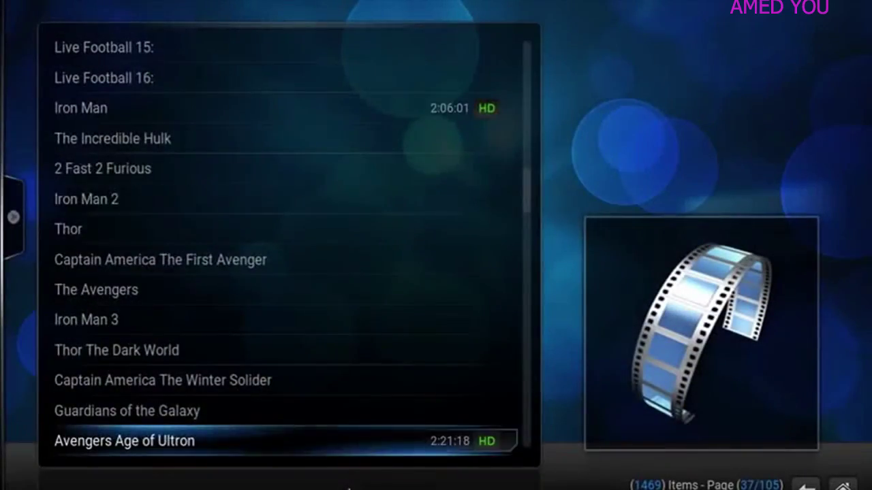
Return to the MAD STREAMS server list and open the TOTALPLAY (Exabyte) channel list.
scroll(266, 194, up, 20)
scroll(266, 194, up, 20)
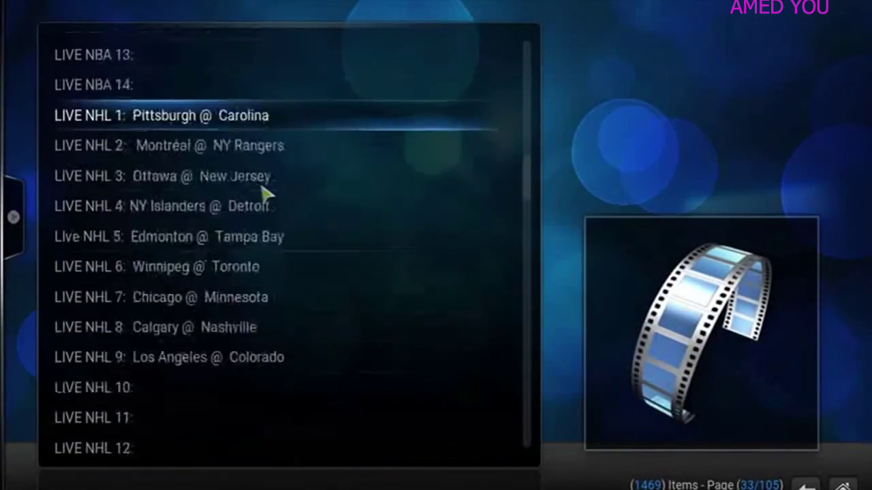
scroll(266, 194, up, 20)
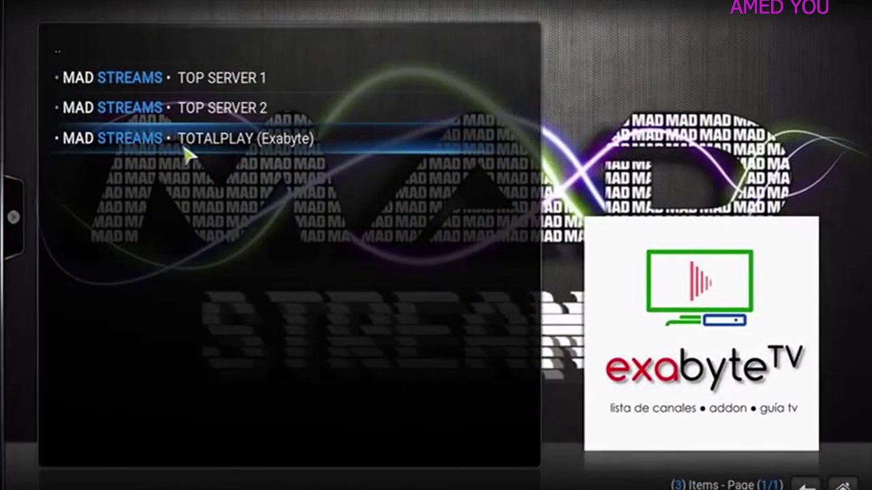
click(185, 149)
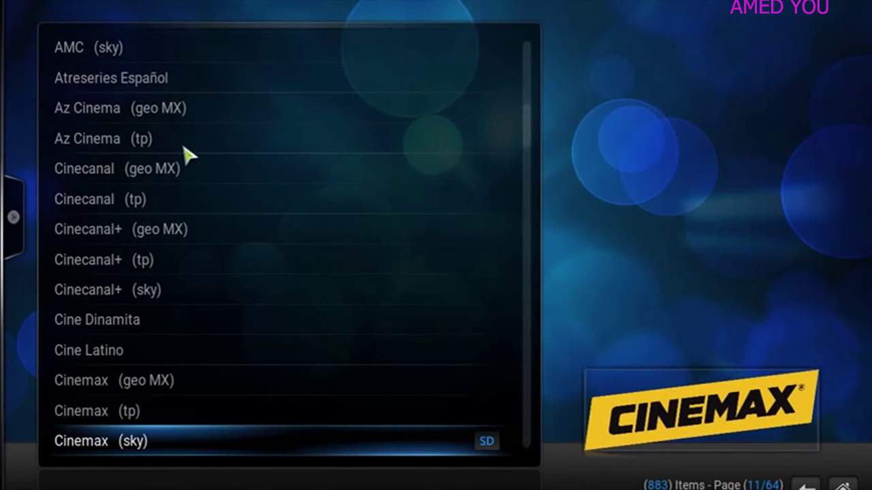
Play the Cinemax (sky) channel from the movies and series section and stop the playback.
scroll(161, 376, down, 3)
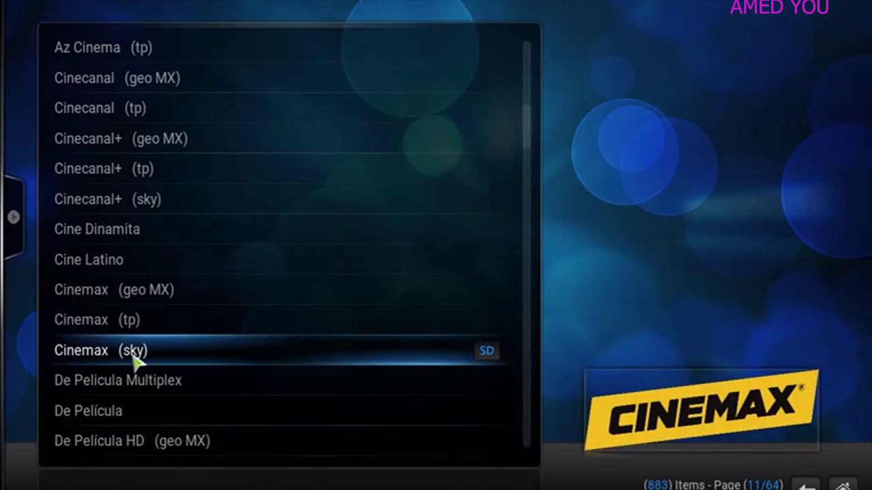
click(134, 361)
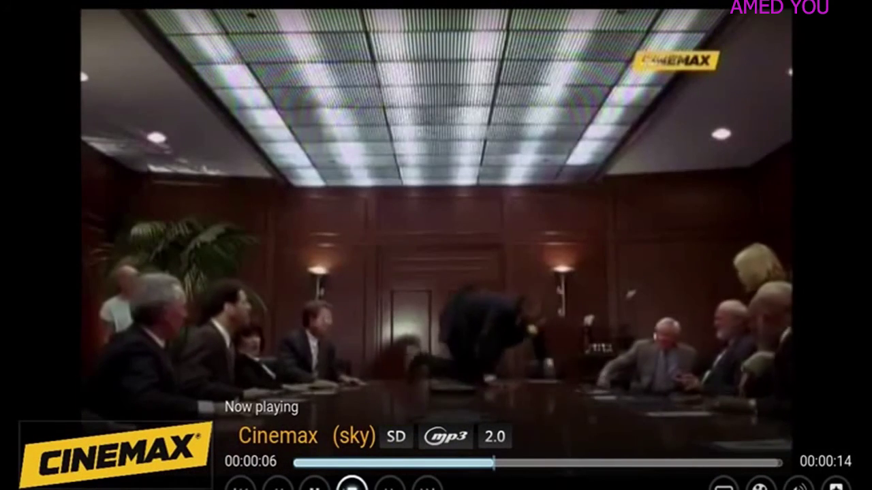
click(351, 485)
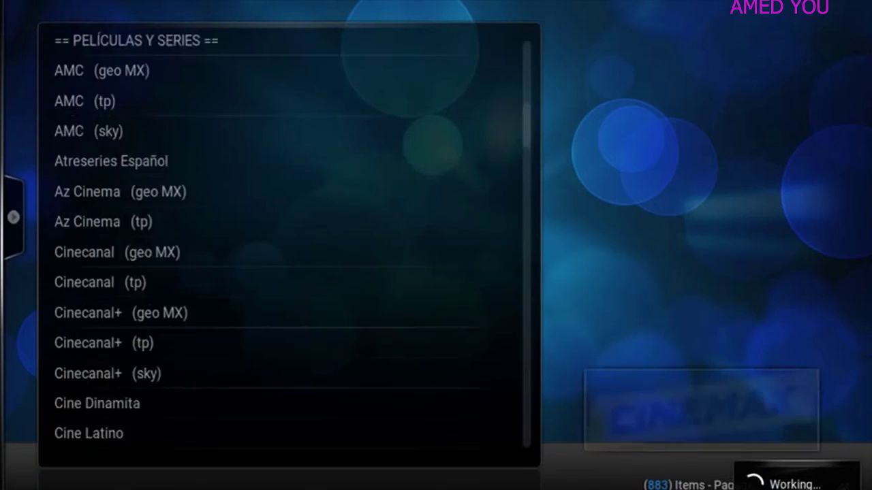